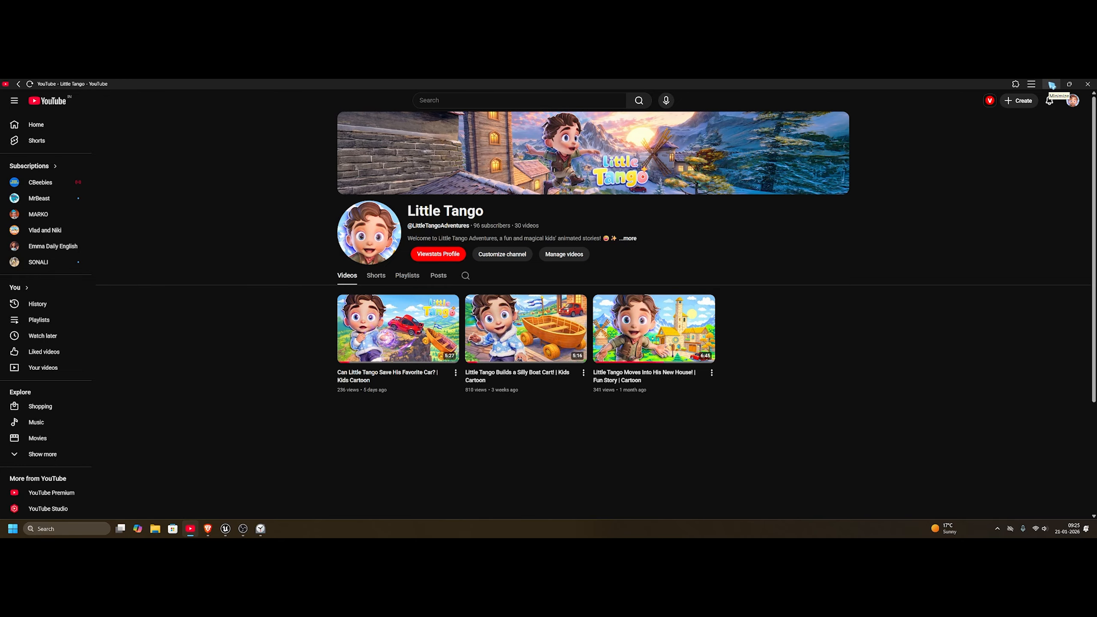
Step: Switch to Unreal Editor and review the Episode_4 snowman button shot from about frame 9108 to frame 9239
left_click(1052, 85)
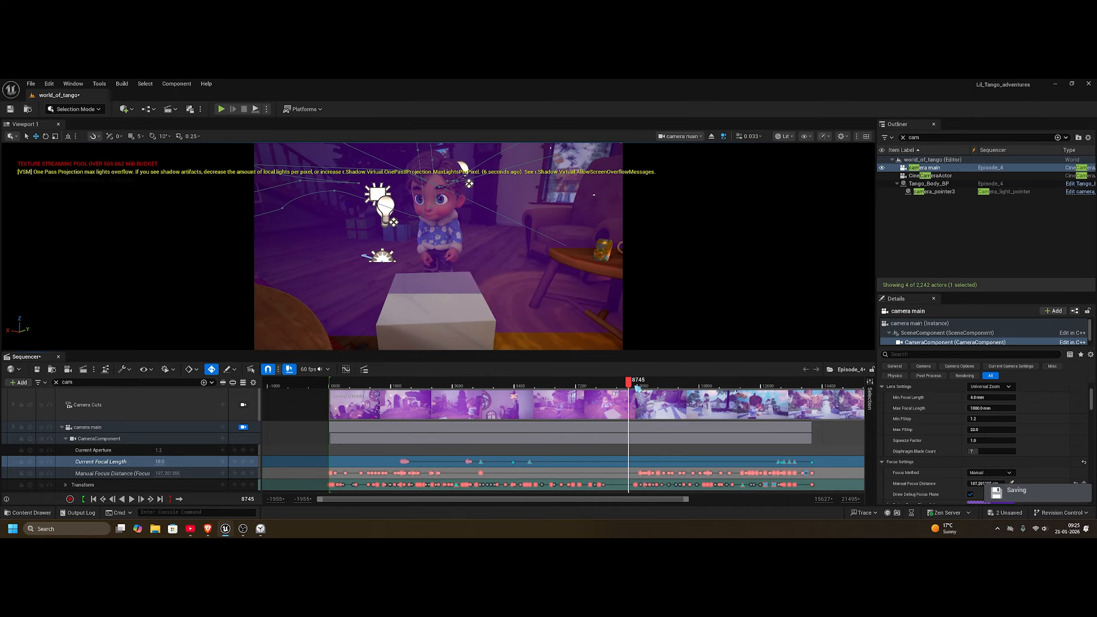
left_click_drag(633, 384, 645, 383)
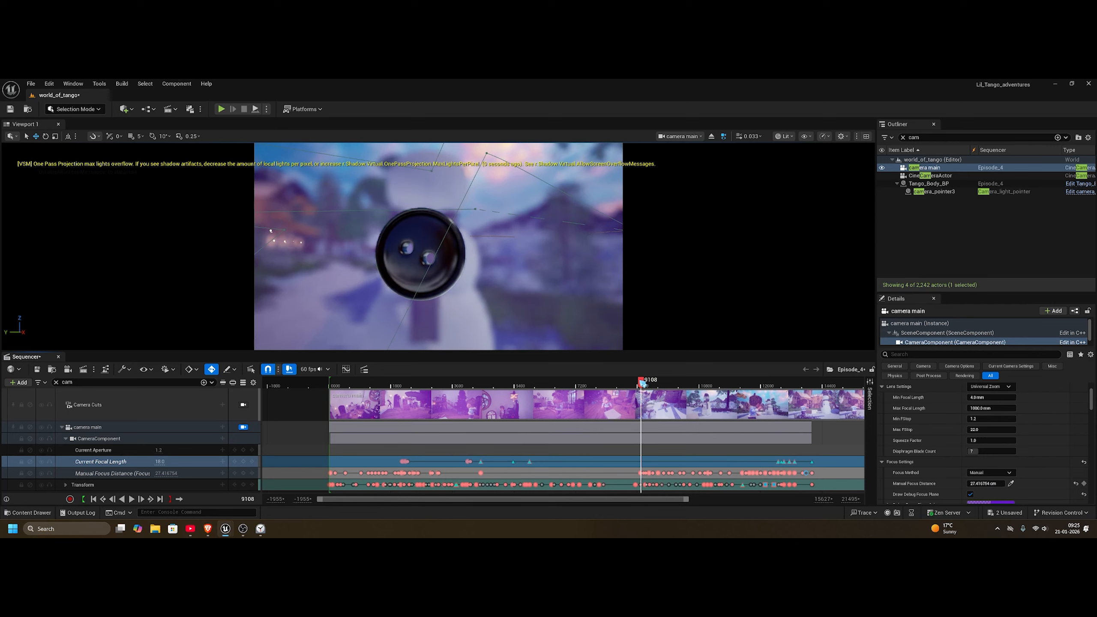
left_click_drag(643, 383, 656, 383)
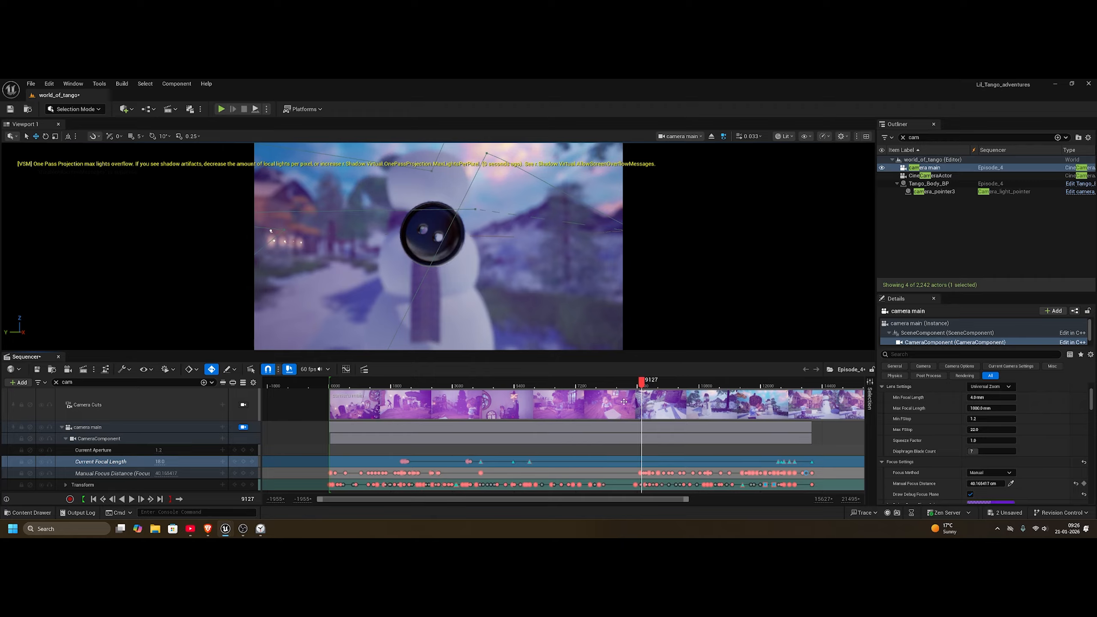
key("space")
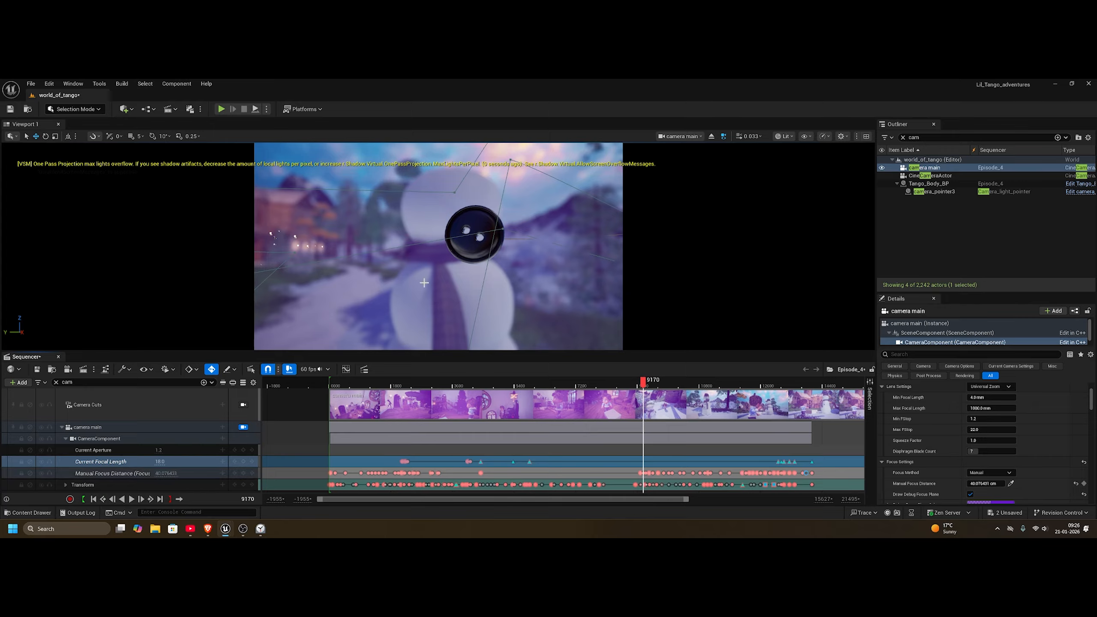
left_click(645, 384)
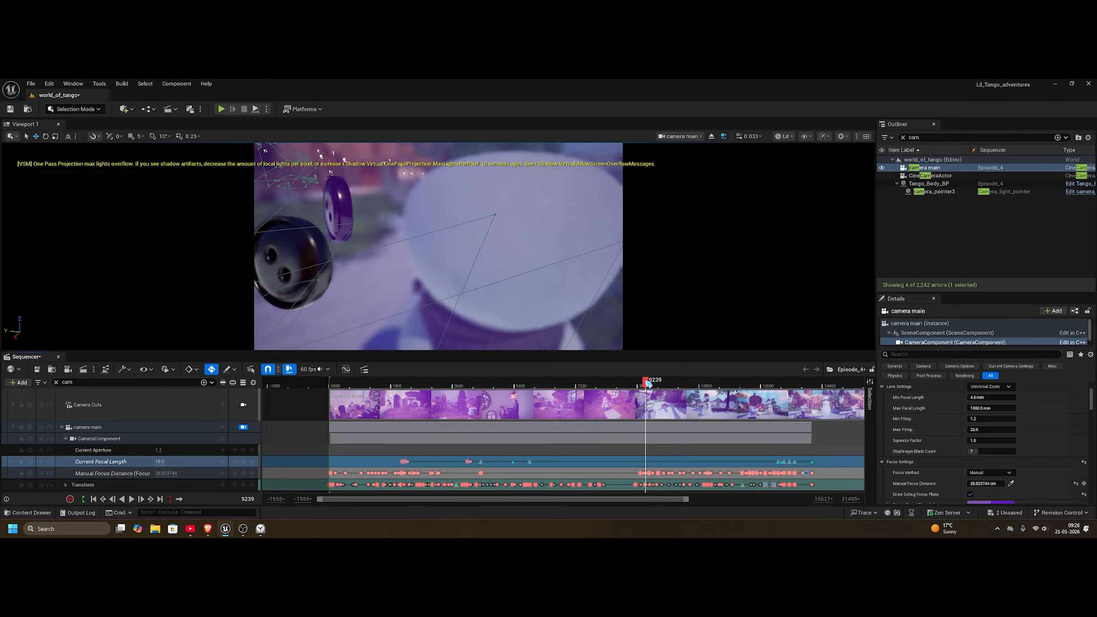
left_click_drag(646, 381, 643, 380)
key("space")
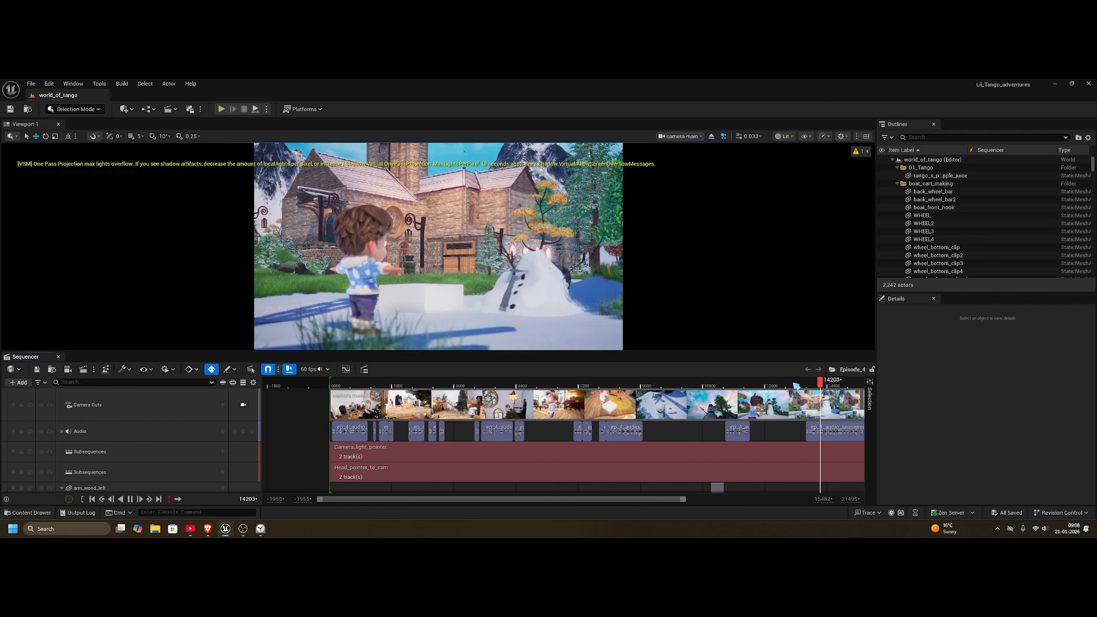
Step: Move the playhead to frame 13255, filter the sequence tracks by "cam" and select camera main's CameraComponent track
left_click_drag(792, 383, 603, 381)
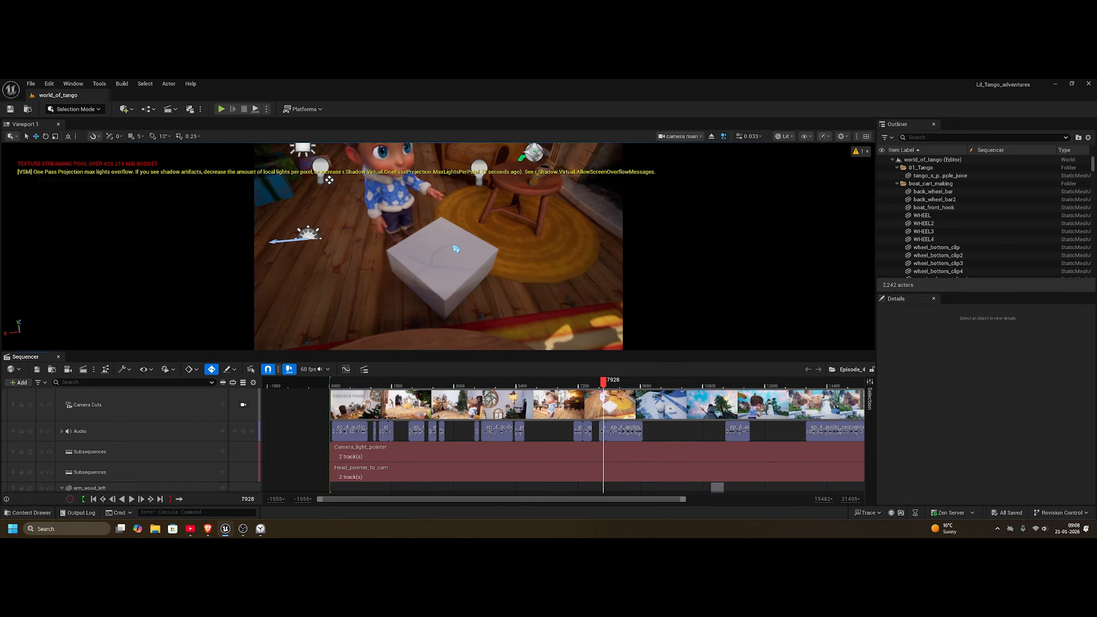
left_click_drag(740, 384, 789, 383)
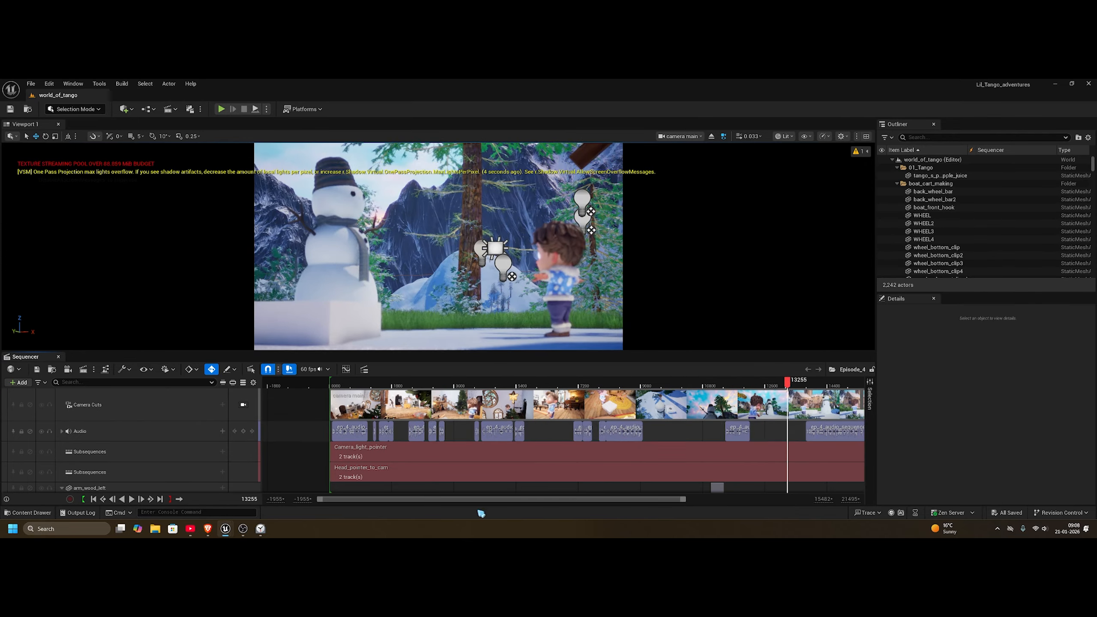
left_click_drag(319, 499, 342, 499)
left_click_drag(65, 382, 89, 383)
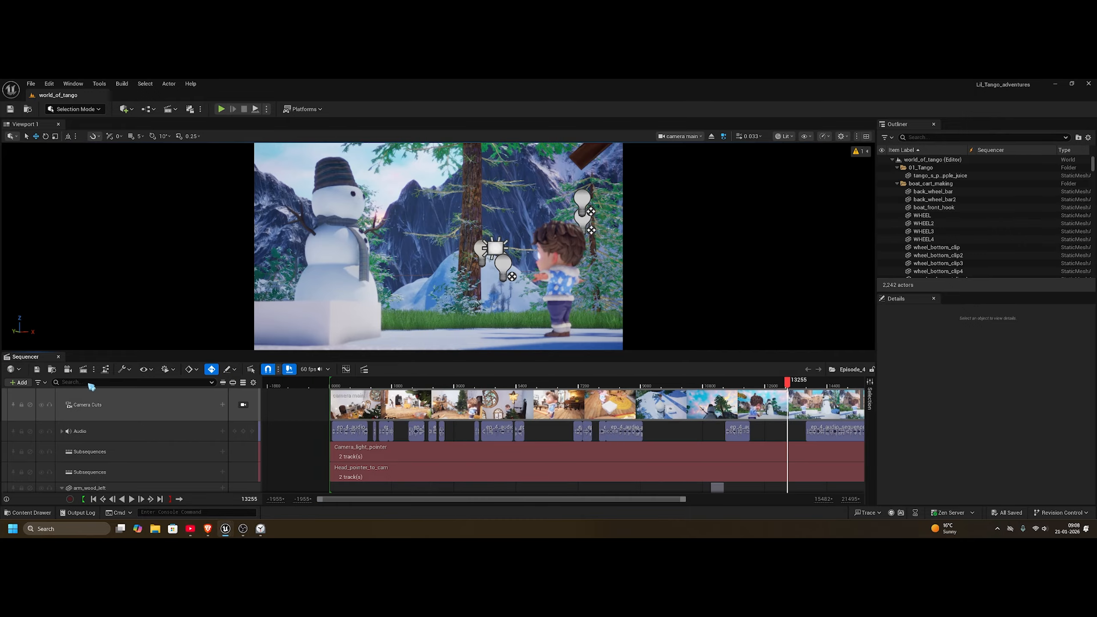
left_click(89, 383)
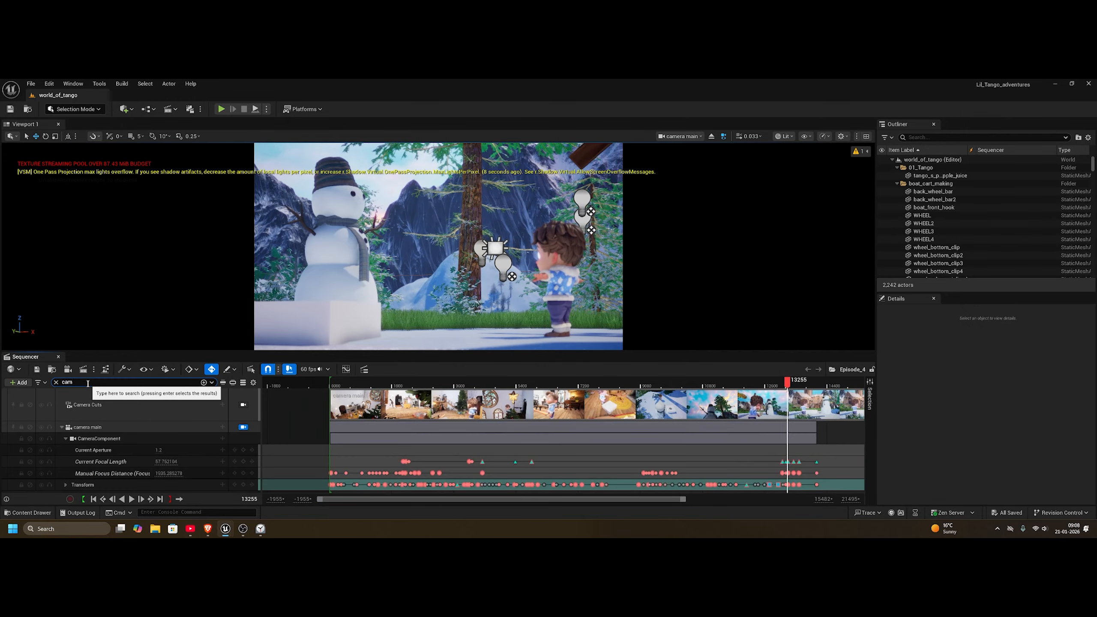
left_click(171, 437)
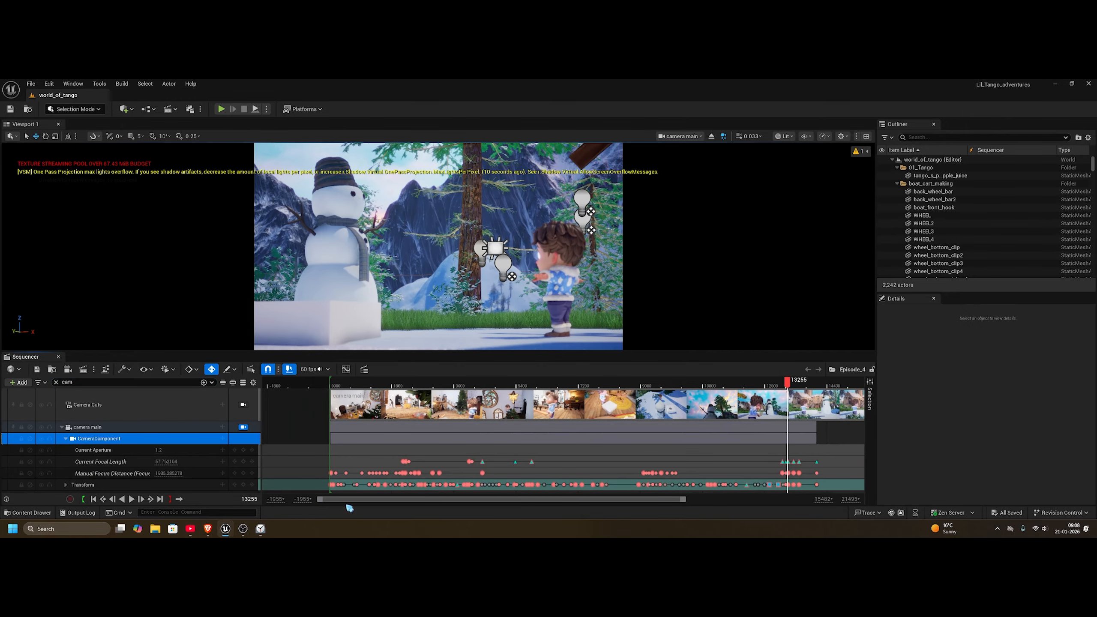
Step: Move the playhead back to camera main's Manual Focus Distance key at frame 13114
left_click_drag(320, 499, 544, 521)
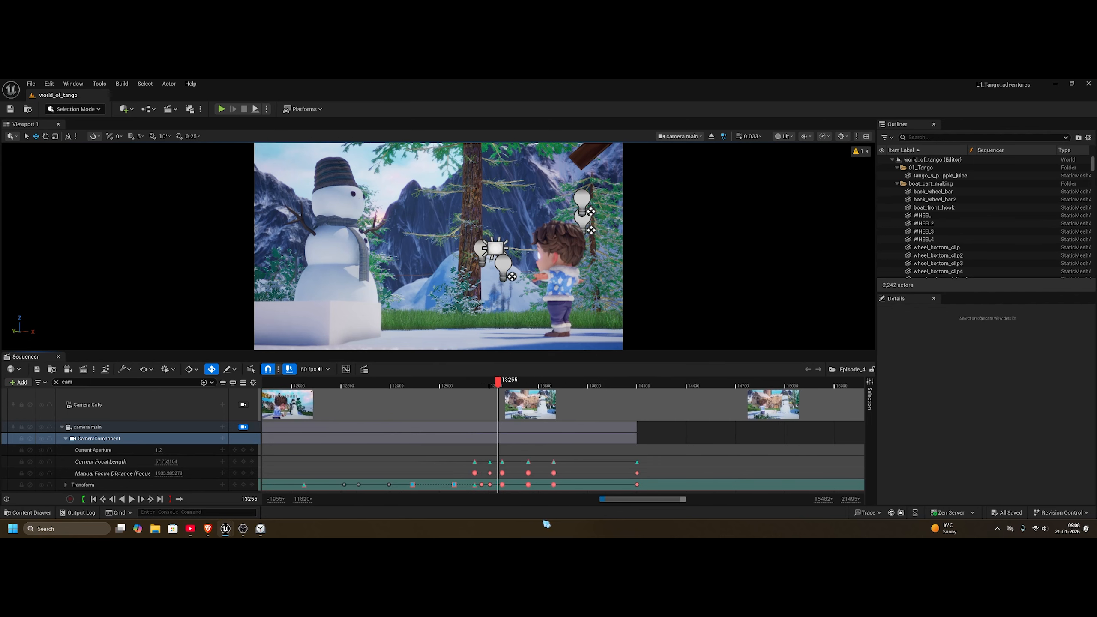
left_click_drag(639, 500, 633, 500)
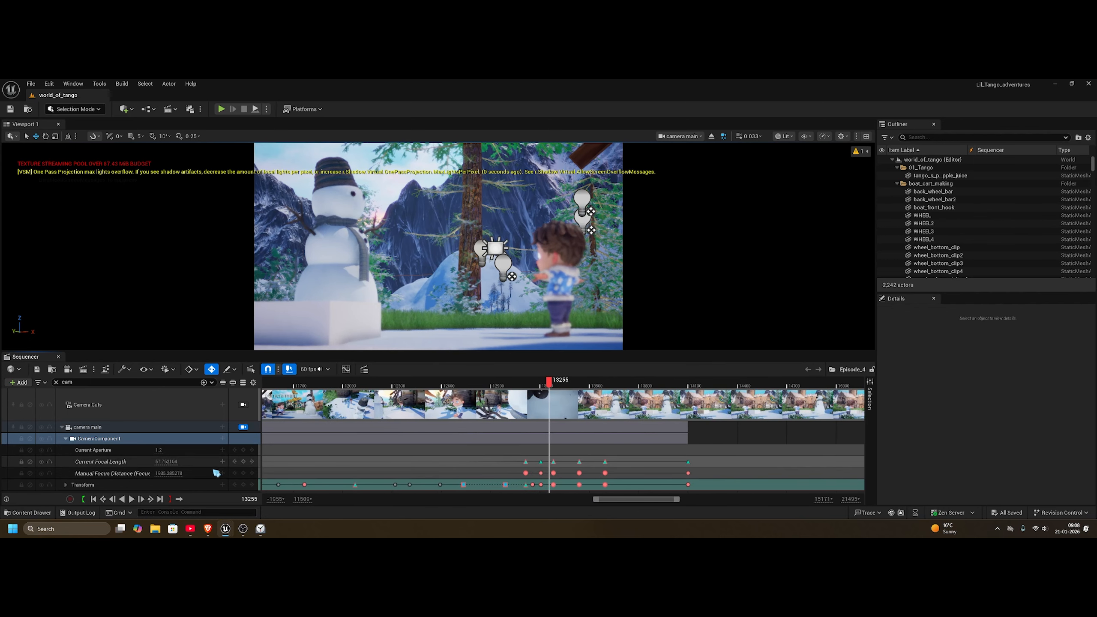
left_click(236, 474)
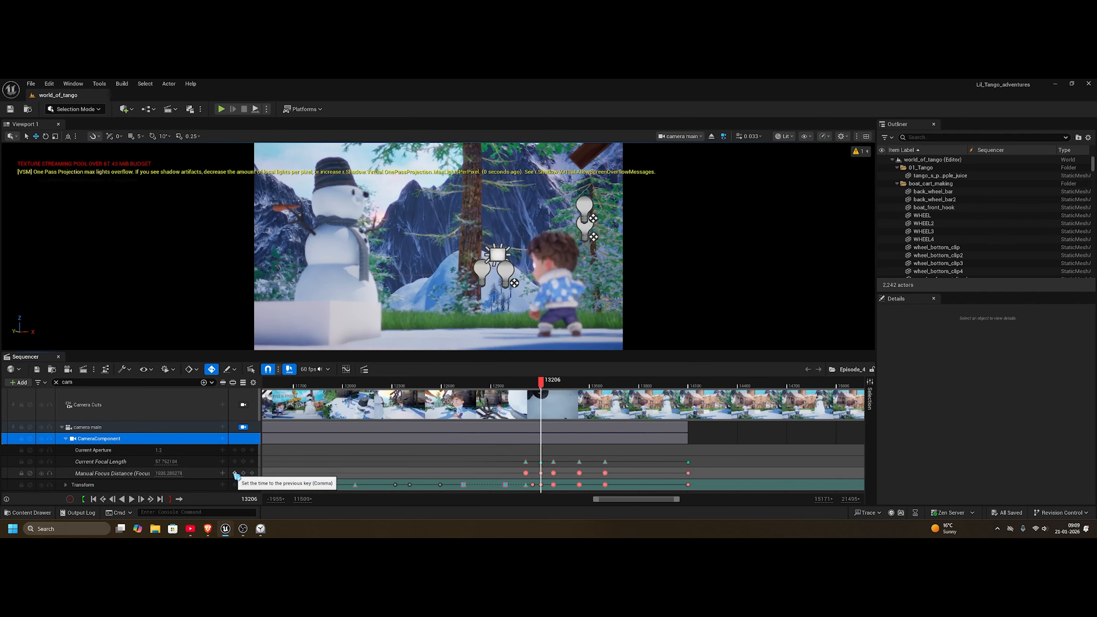
left_click(236, 474)
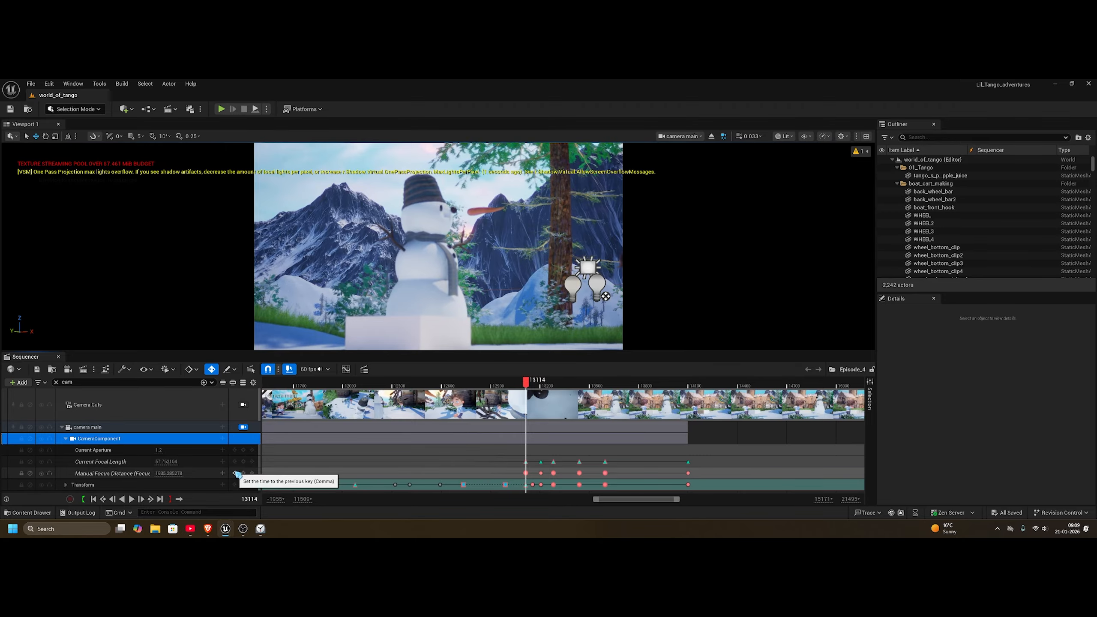
key("Left")
left_click(253, 474)
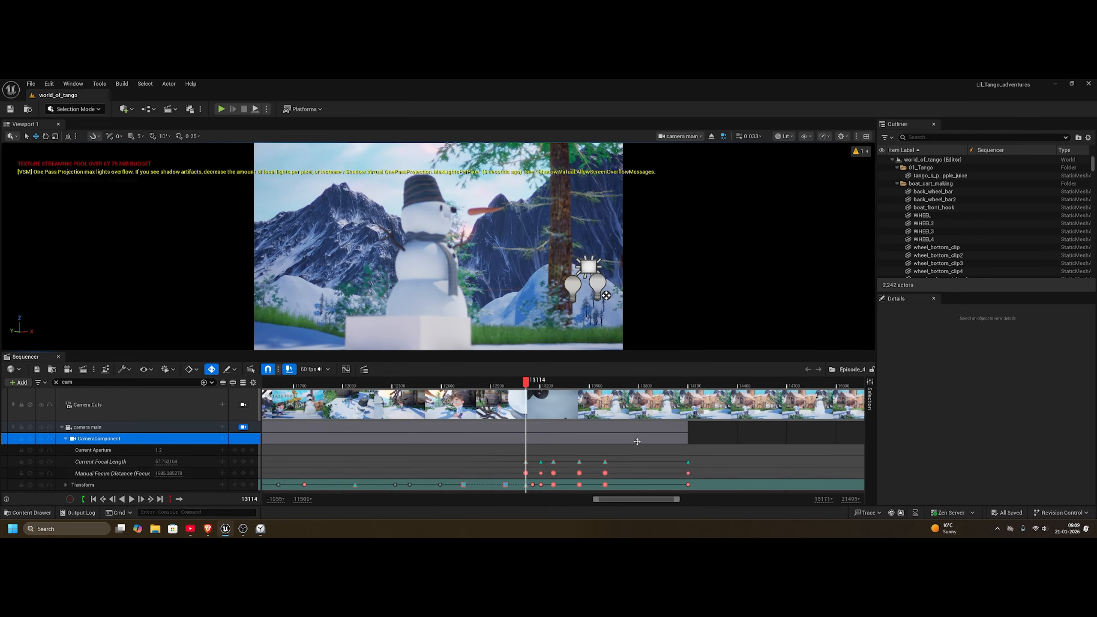
left_click_drag(677, 500, 645, 501)
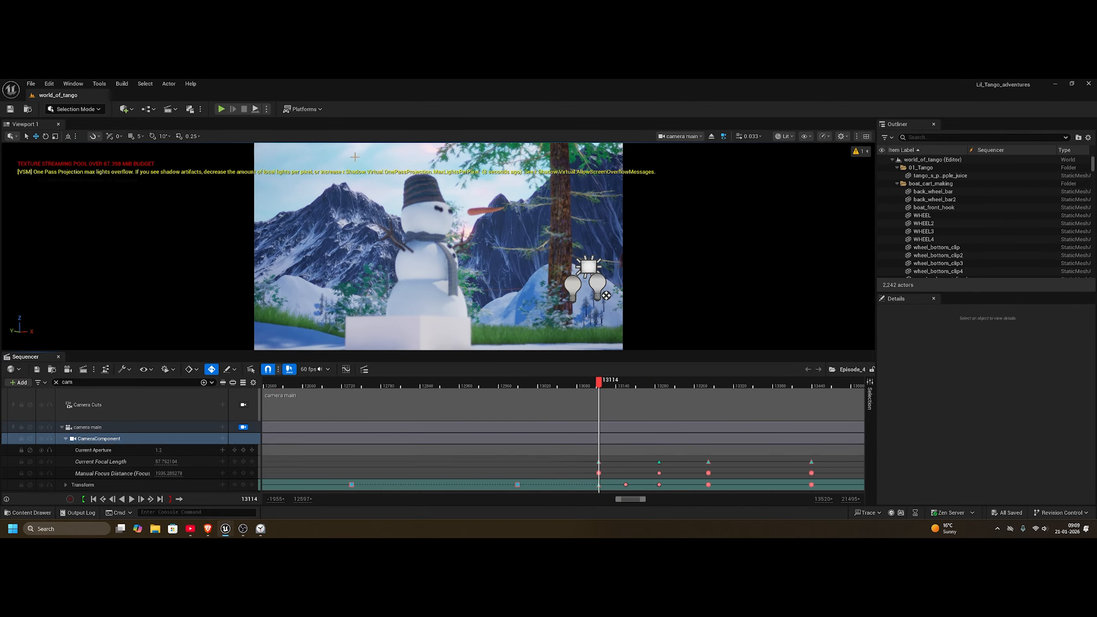
Step: Find the camera main actor by searching "cam" in the scene and enable Draw Debug Focus Plane in its focus settings
left_click(945, 136)
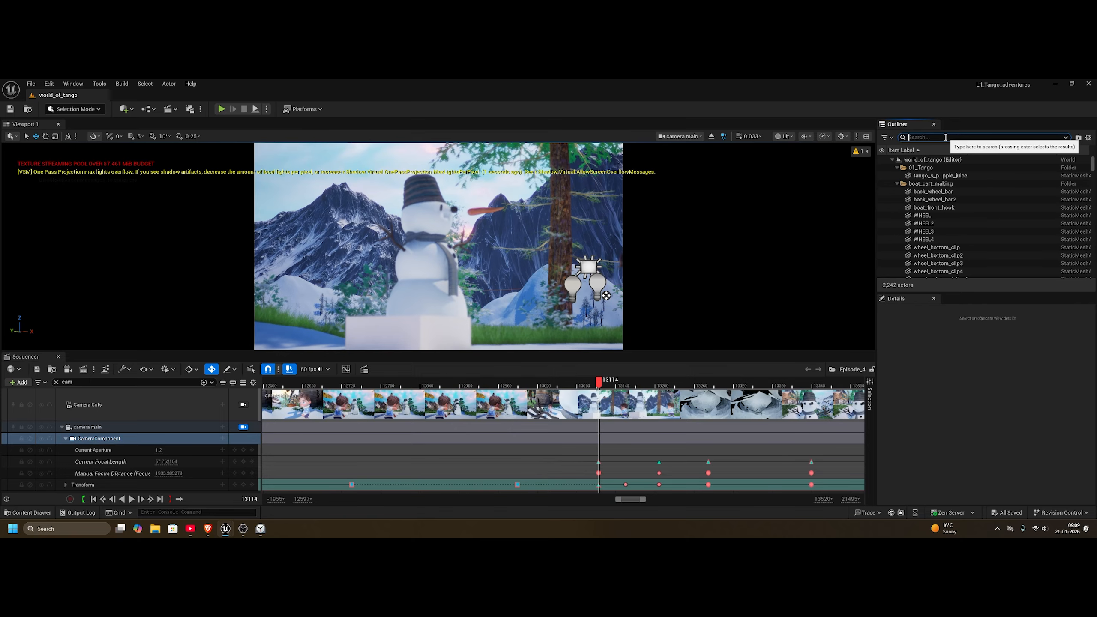
type("cam")
left_click(924, 167)
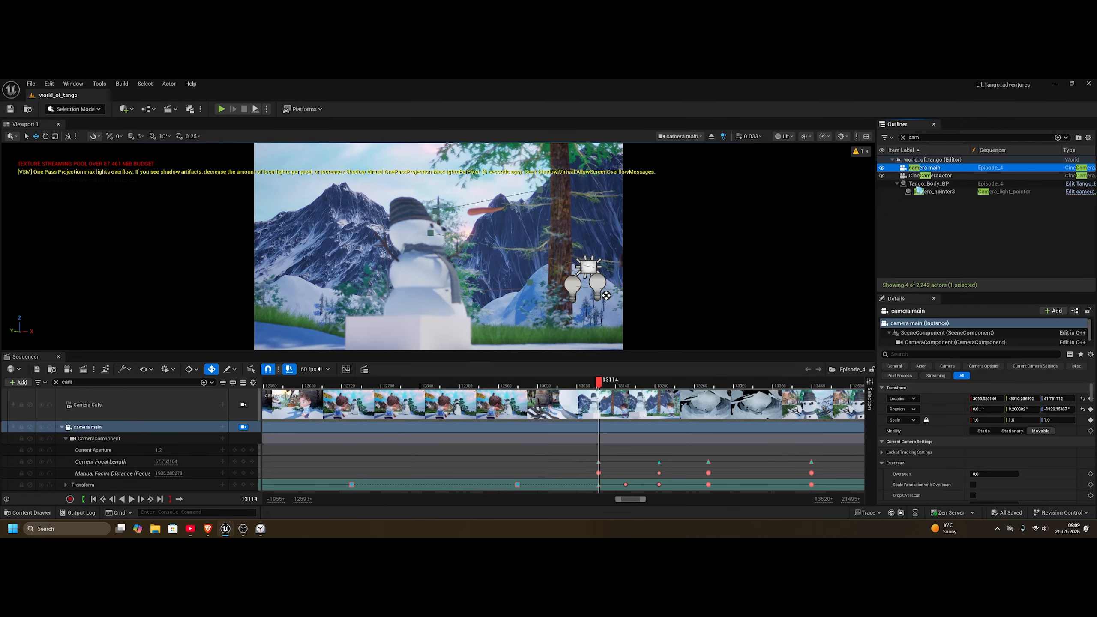
scroll(934, 472, "down", 5)
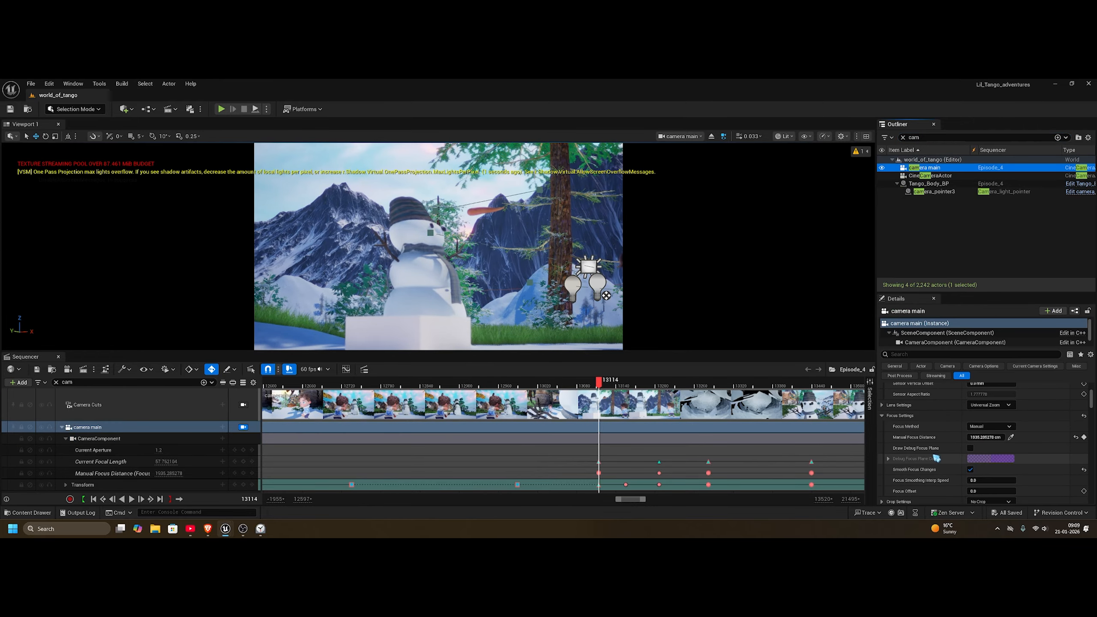
left_click(969, 448)
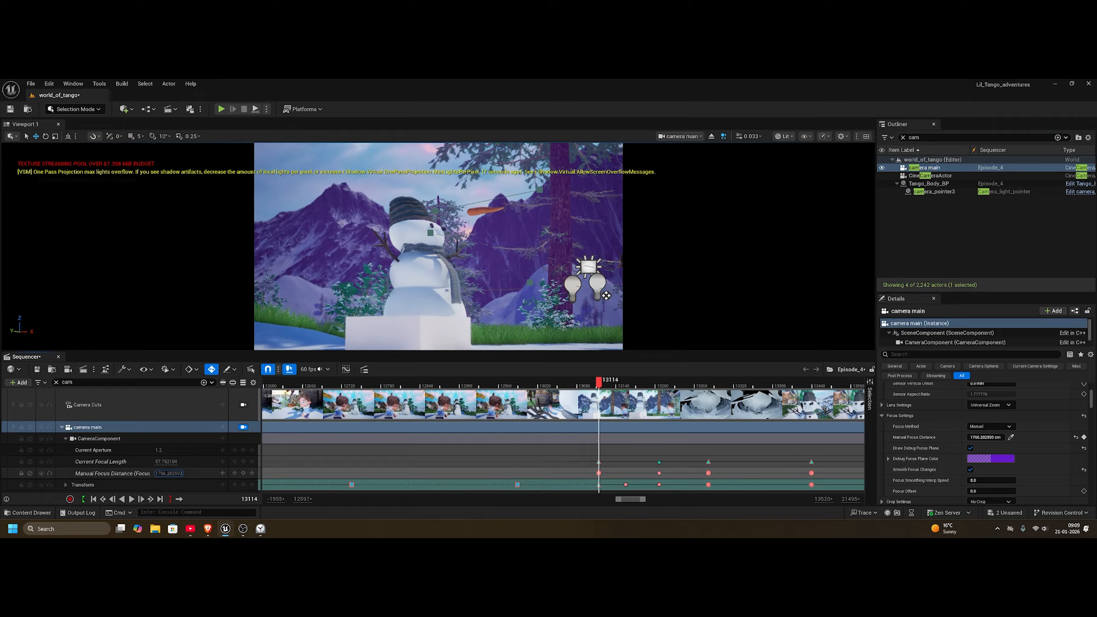
Step: Set camera main's Manual Focus Distance to about 1370 cm at frame 13114 and about 1278 cm at frame 13281
left_click_drag(171, 473, 203, 473)
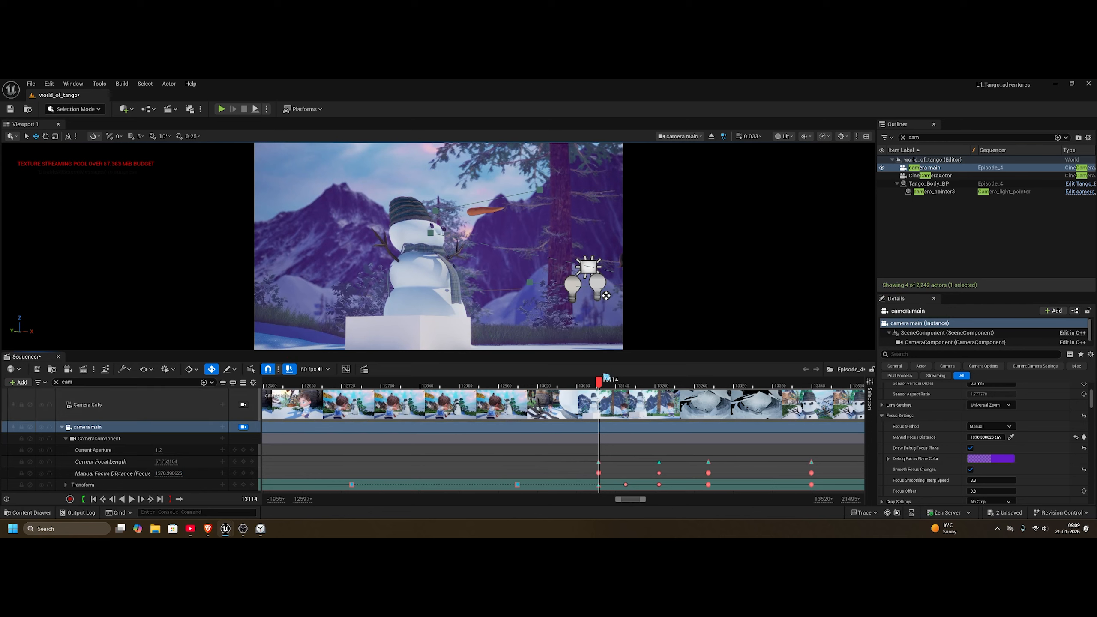
left_click_drag(603, 382, 662, 385)
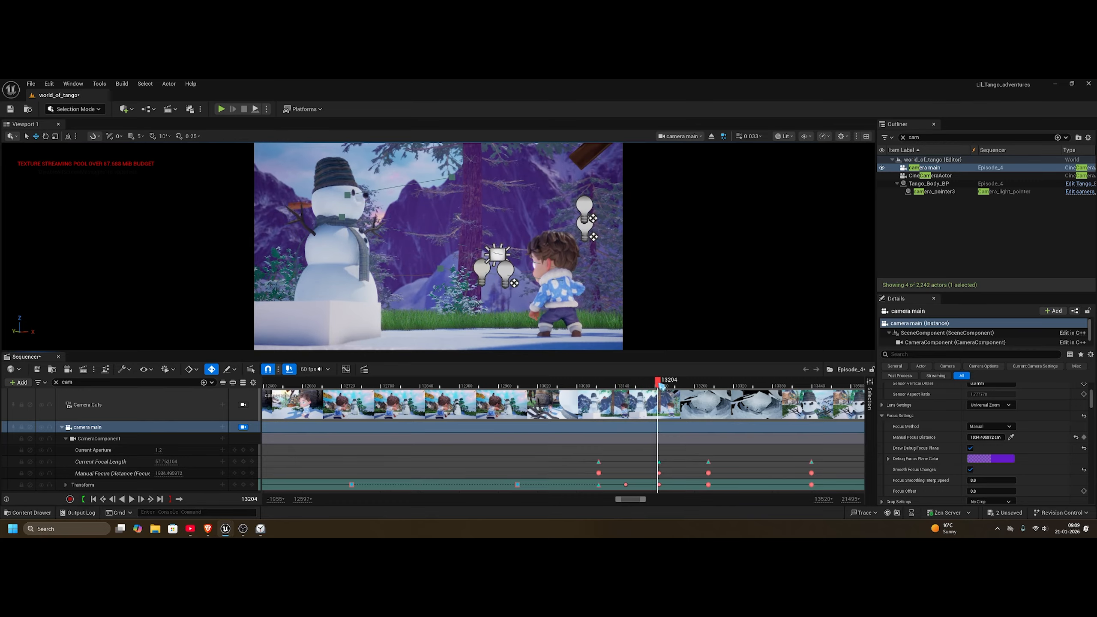
left_click(250, 481)
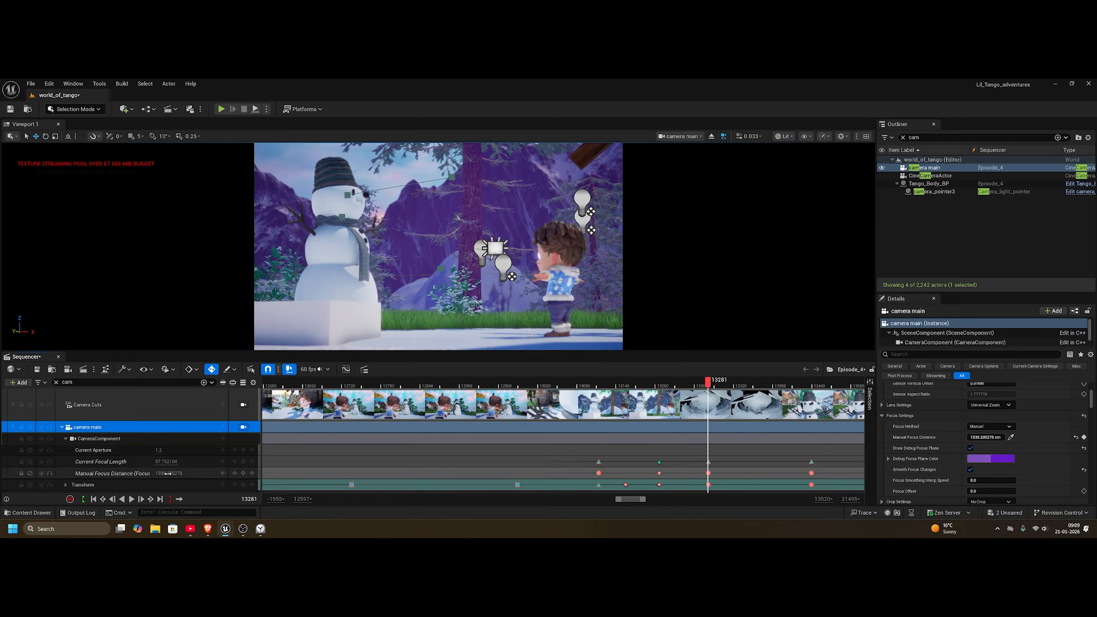
left_click_drag(174, 473, 142, 473)
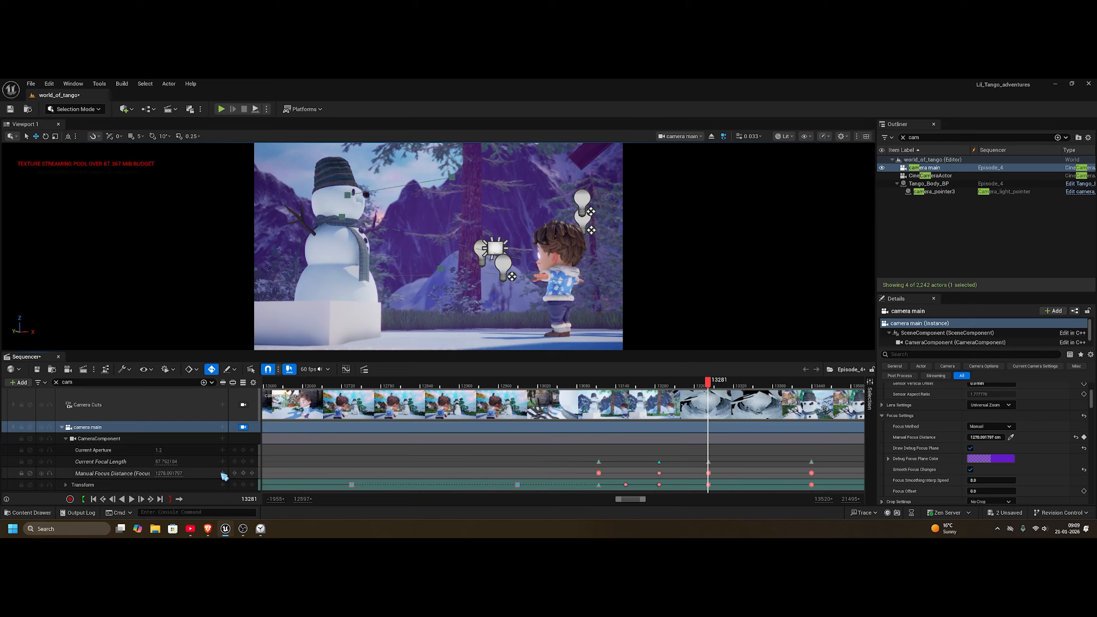
Step: Lower the Manual Focus Distance at the frame 13206 key to bring the focus plane close behind the boy and snowman
left_click(235, 474)
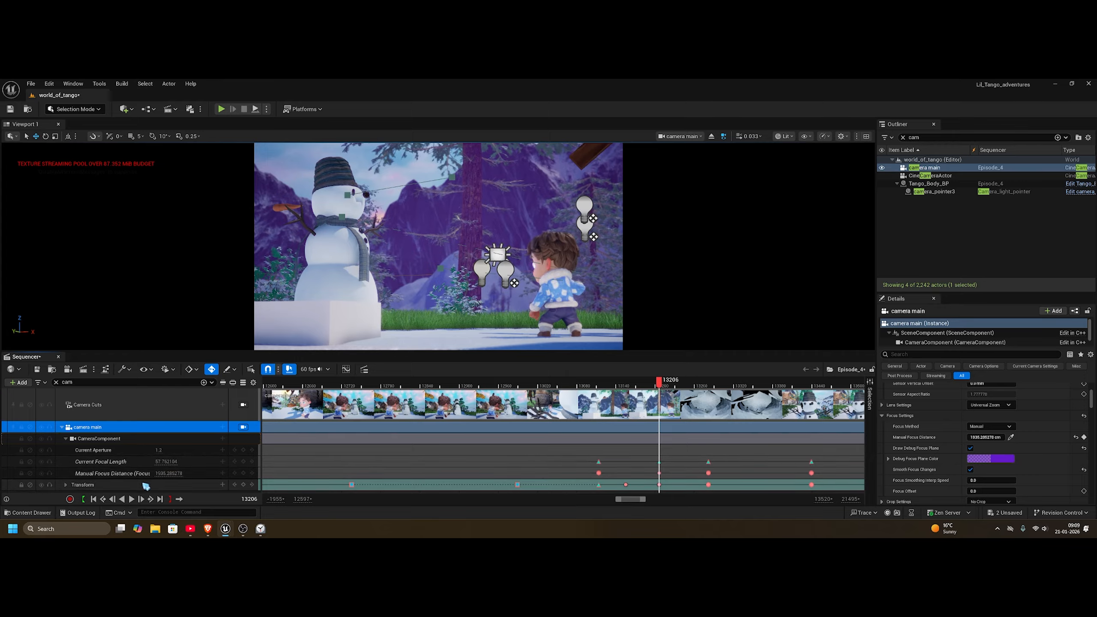
left_click_drag(169, 472, 156, 473)
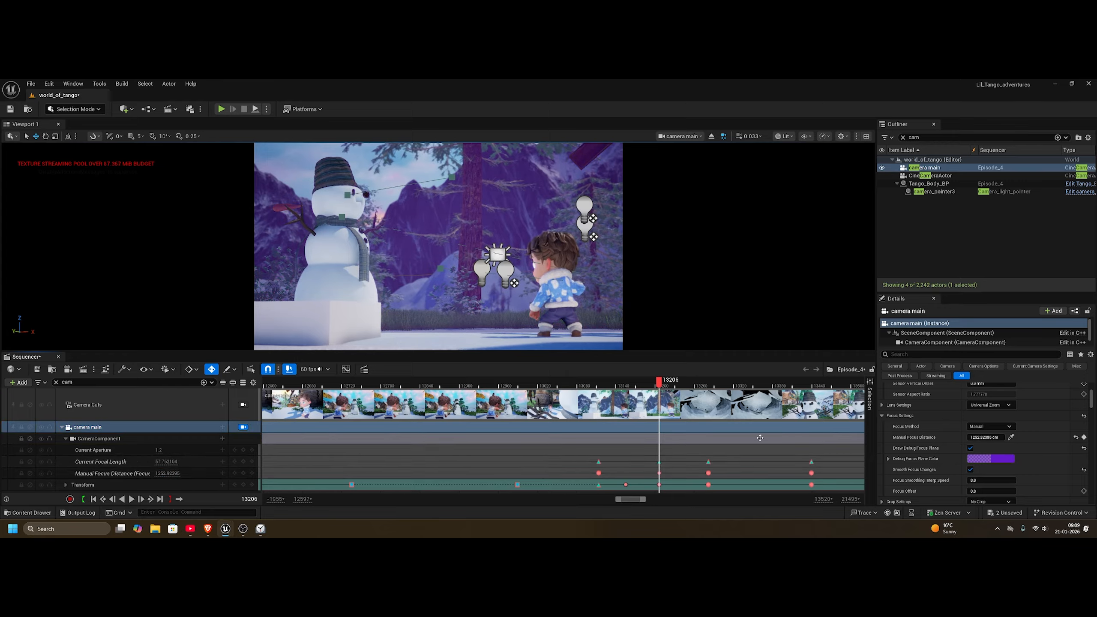
Step: Set camera main's Manual Focus Distance at frame 13282 to about 6190 cm and move to the key at frame 13439
left_click_drag(666, 383, 714, 384)
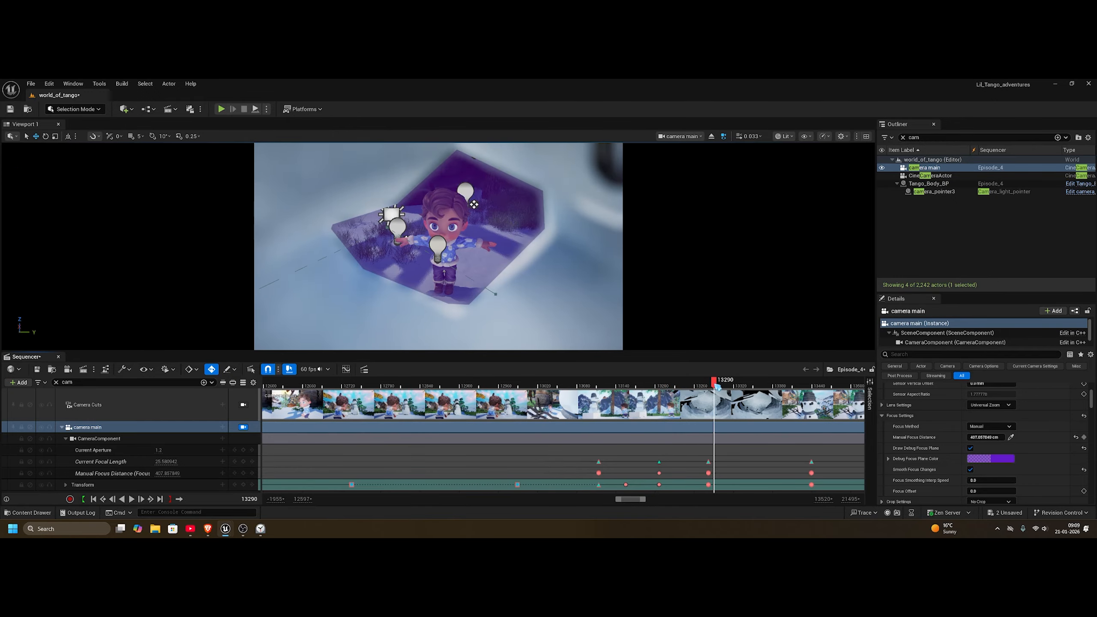
left_click(235, 484)
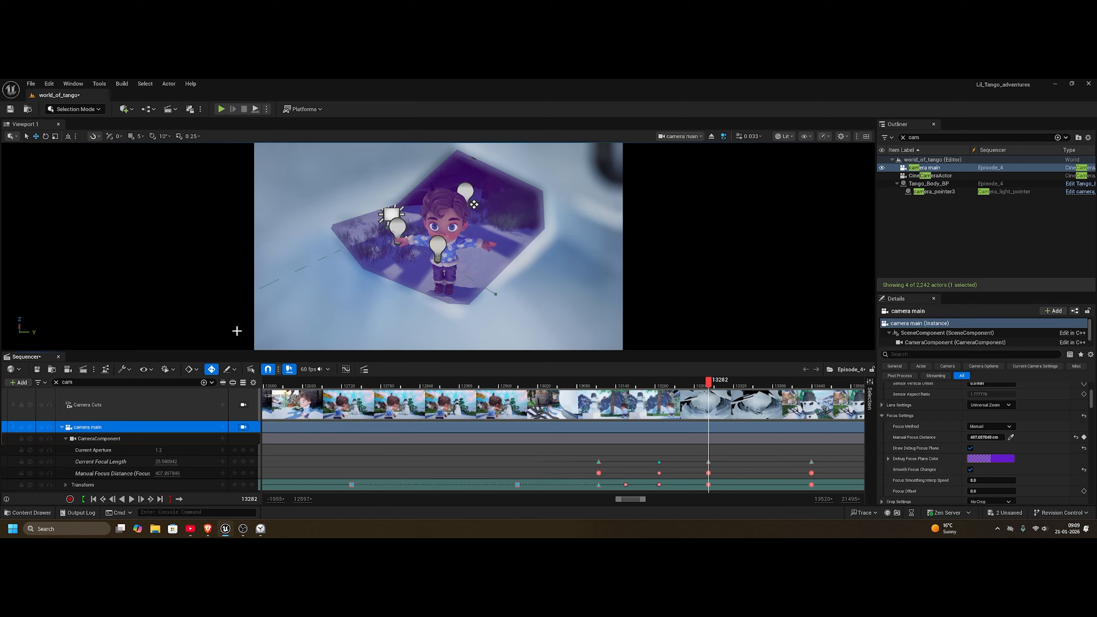
left_click_drag(173, 474, 216, 474)
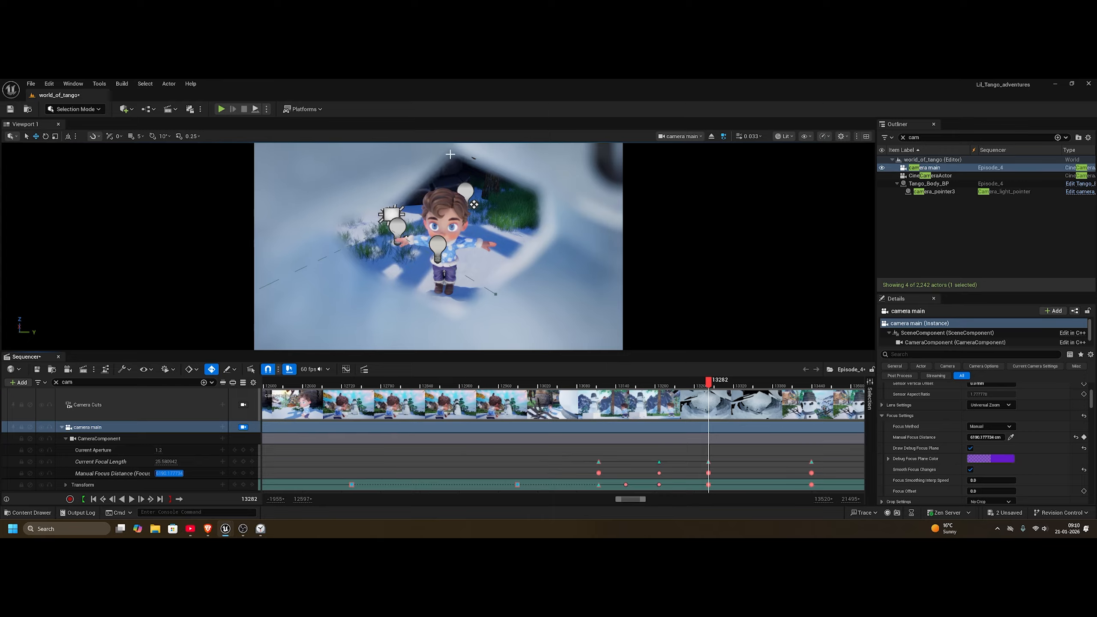
left_click(253, 474)
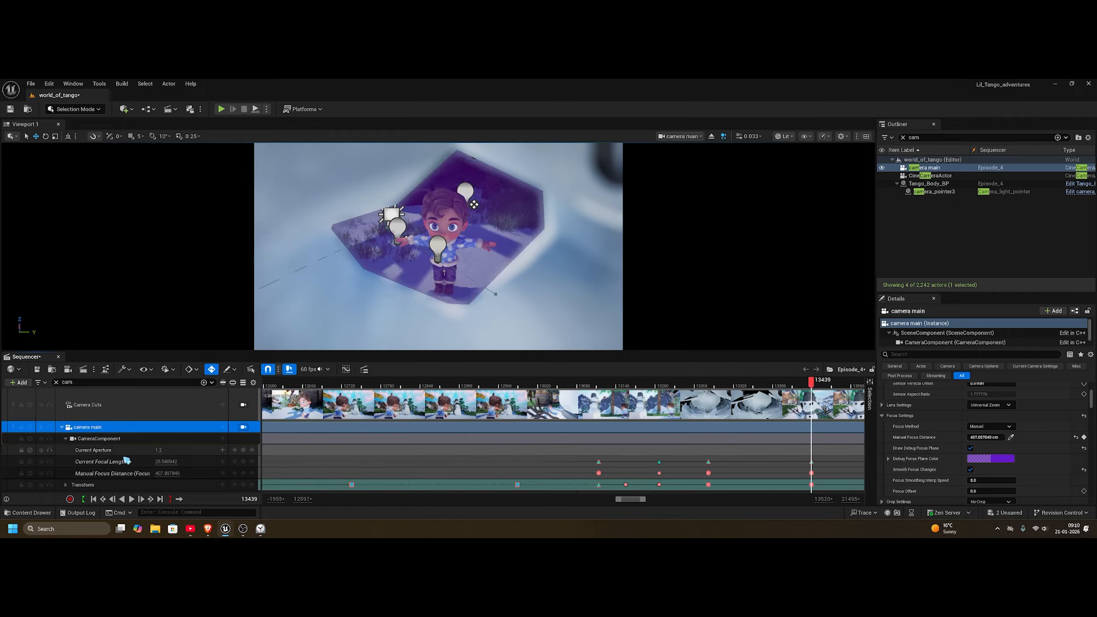